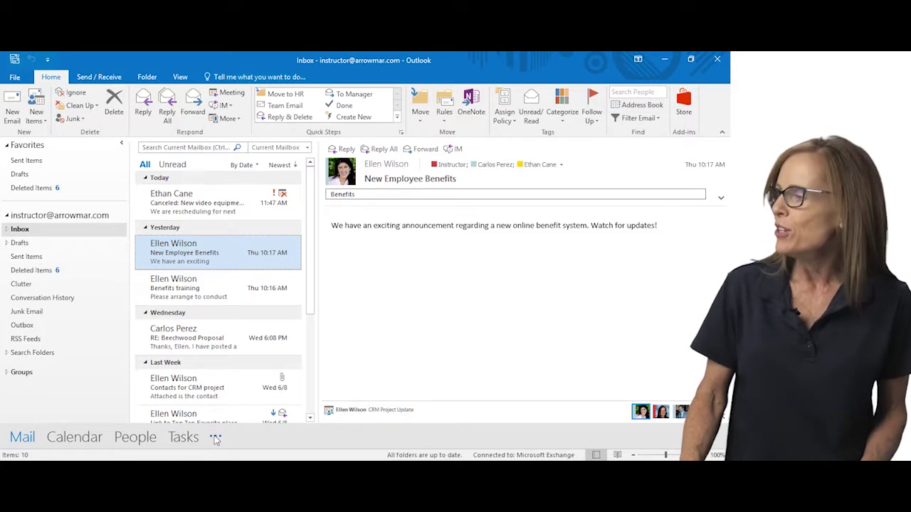
Open the Notes folder from the navigation bar's overflow menu and start a new note
left_click(215, 438)
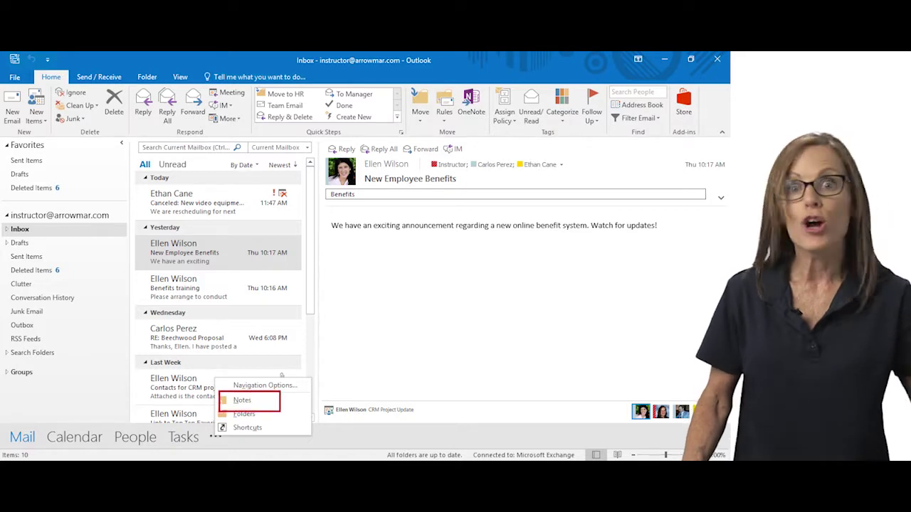
key("Escape")
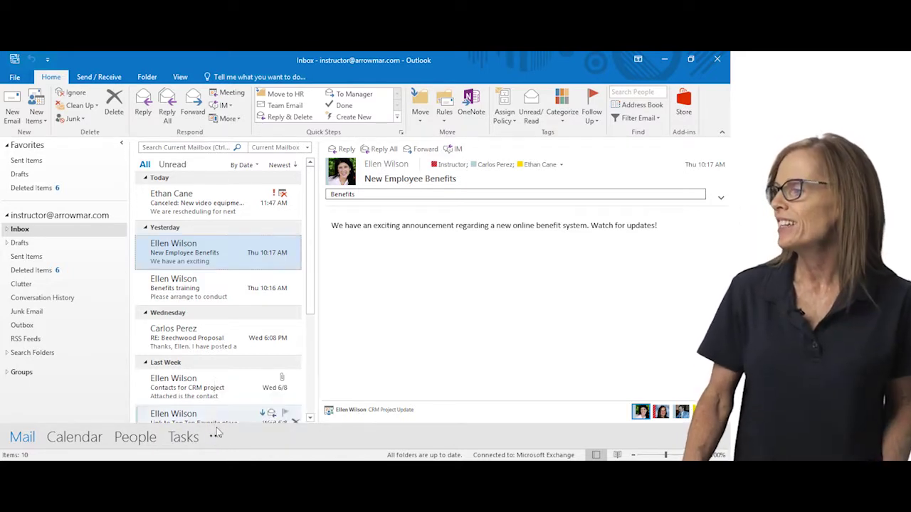
left_click(214, 439)
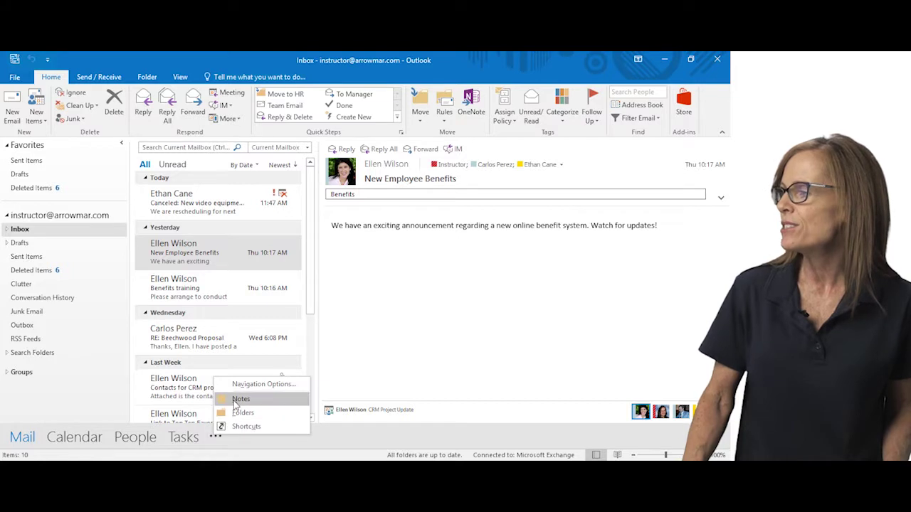
left_click(239, 399)
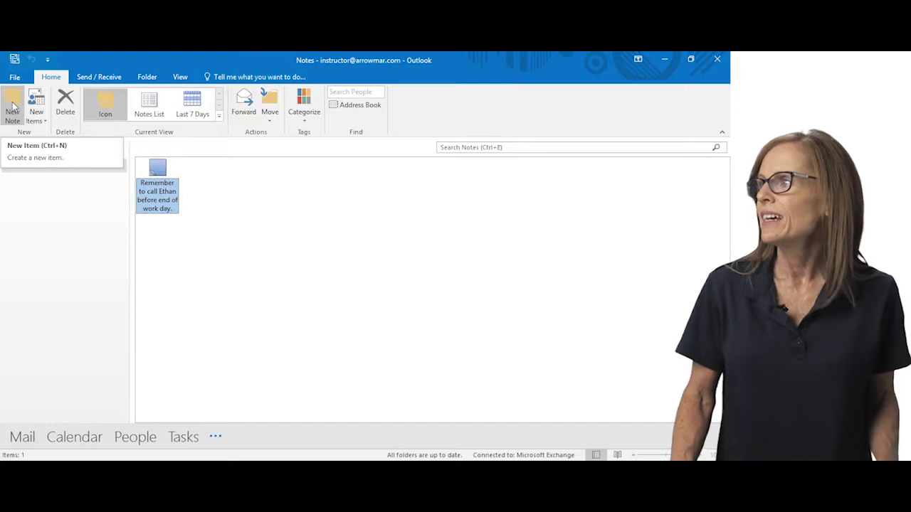
left_click(12, 106)
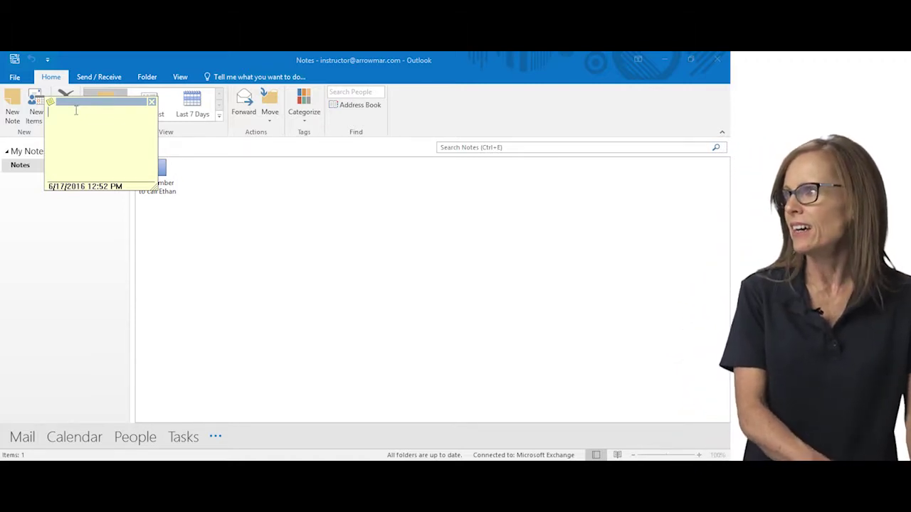
Write a sticky note reminding to order a birthday cake, then close it to save
type("Order b")
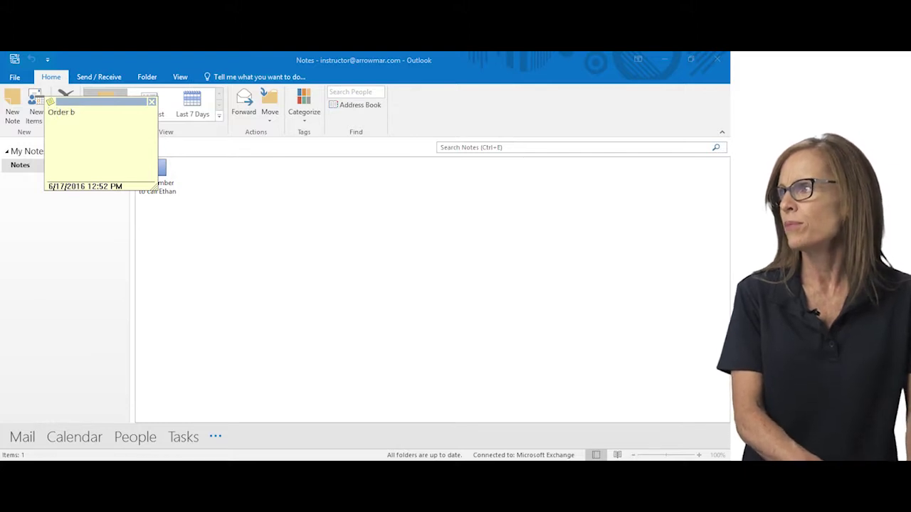
type("irthday cake for Ellio")
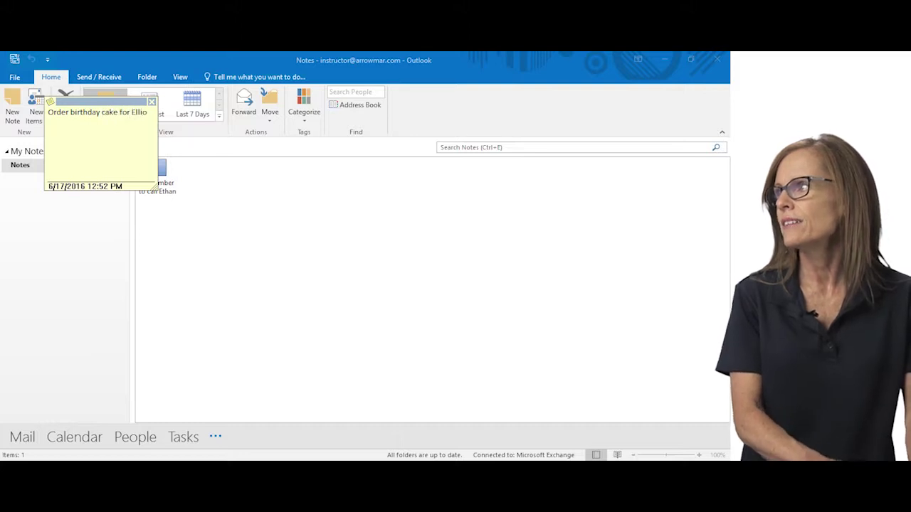
type("t!")
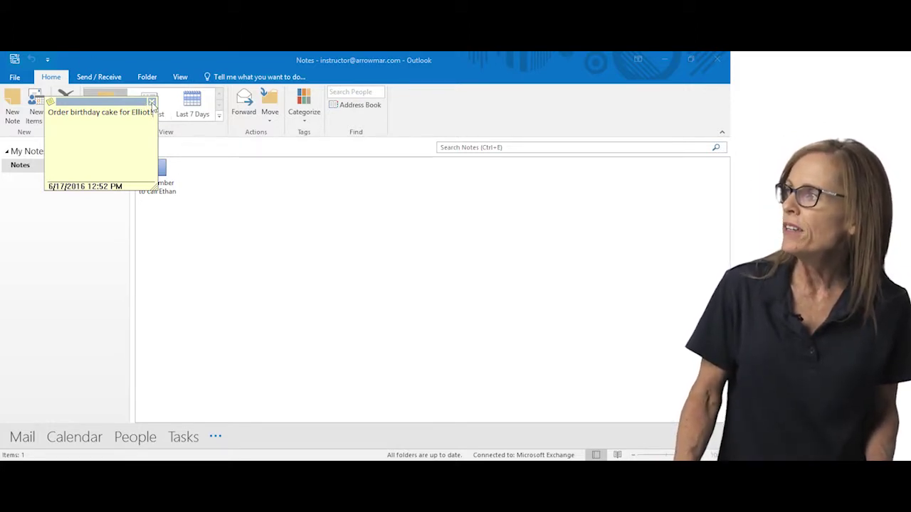
left_click(151, 104)
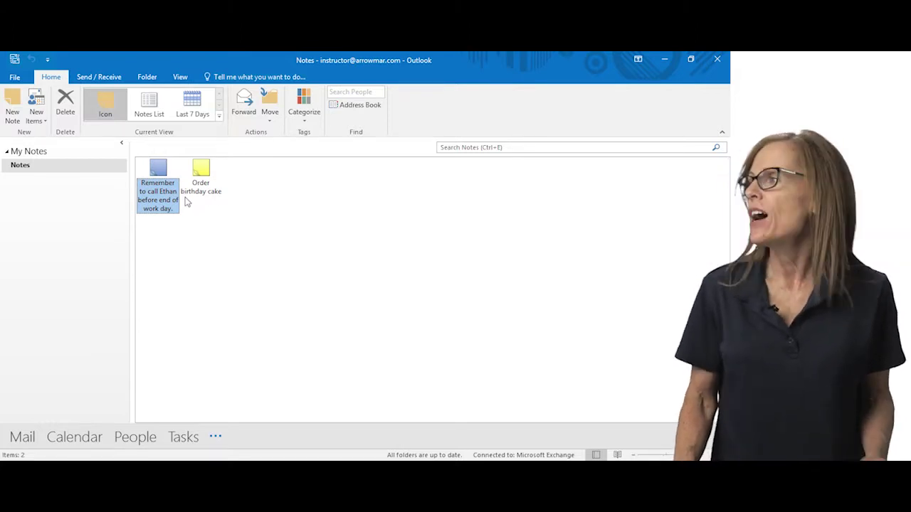
Open and close the birthday cake note, then the call reminder note after moving its window left
double_click(203, 170)
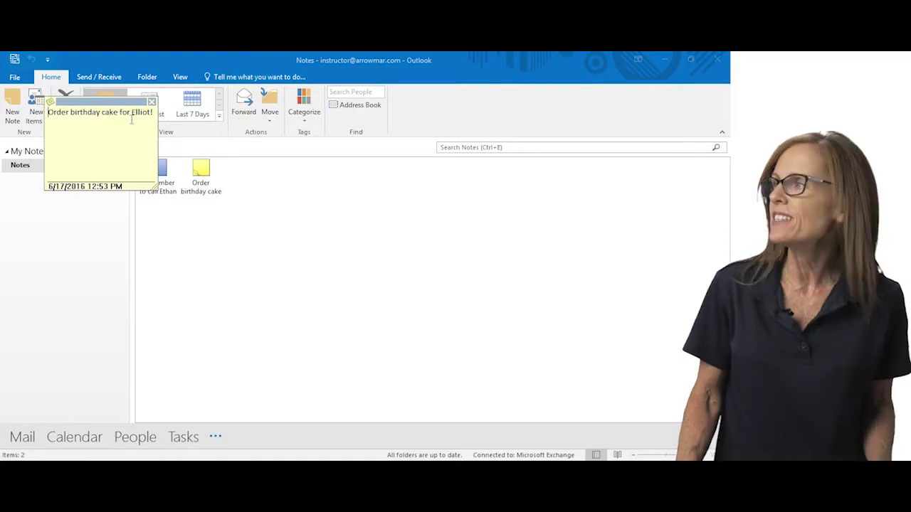
left_click(153, 102)
double_click(162, 172)
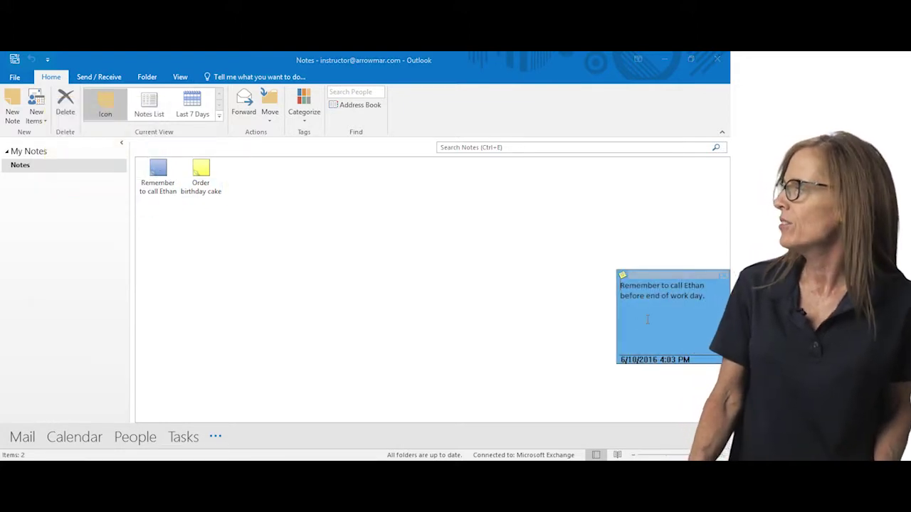
left_click_drag(654, 276, 577, 275)
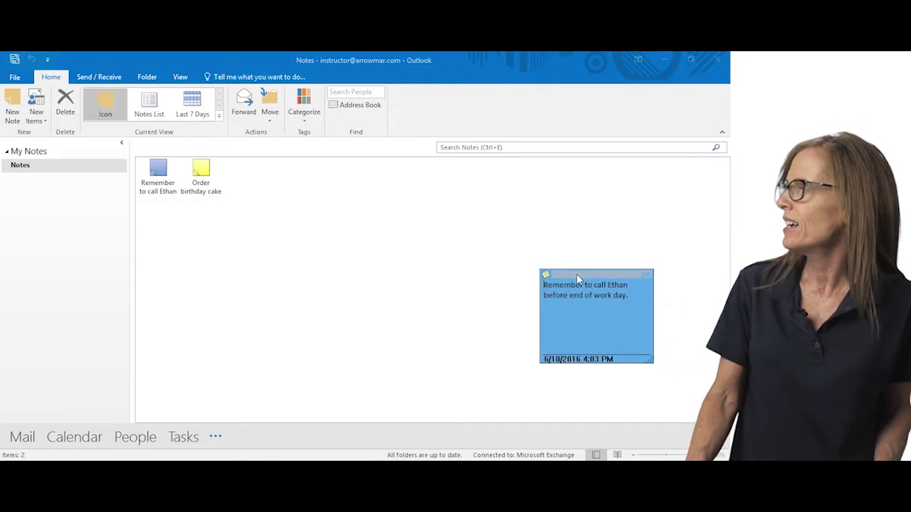
left_click(649, 279)
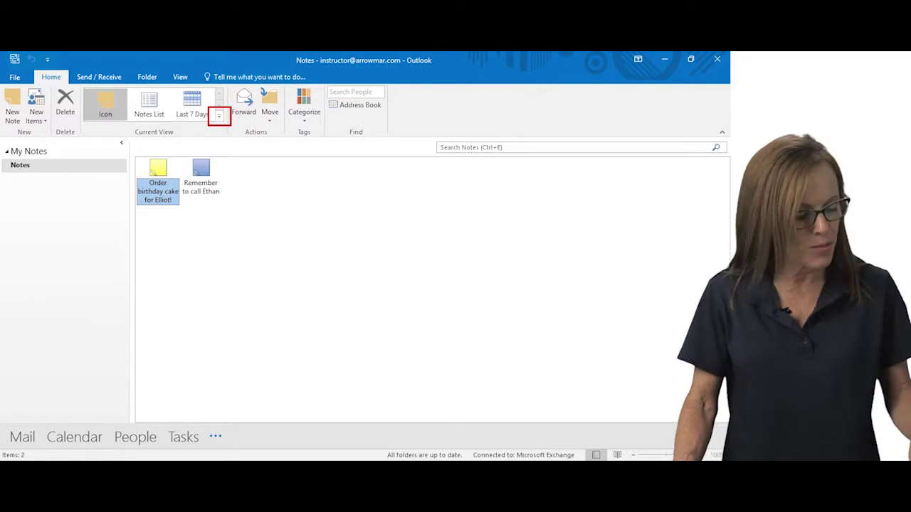
Switch the Notes view to Notes List and filter it to Last 7 Days
left_click(219, 117)
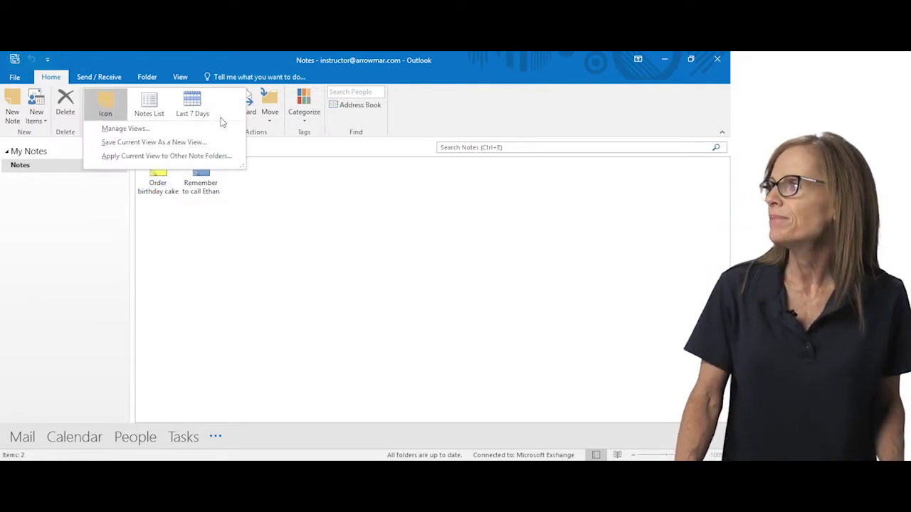
left_click(158, 107)
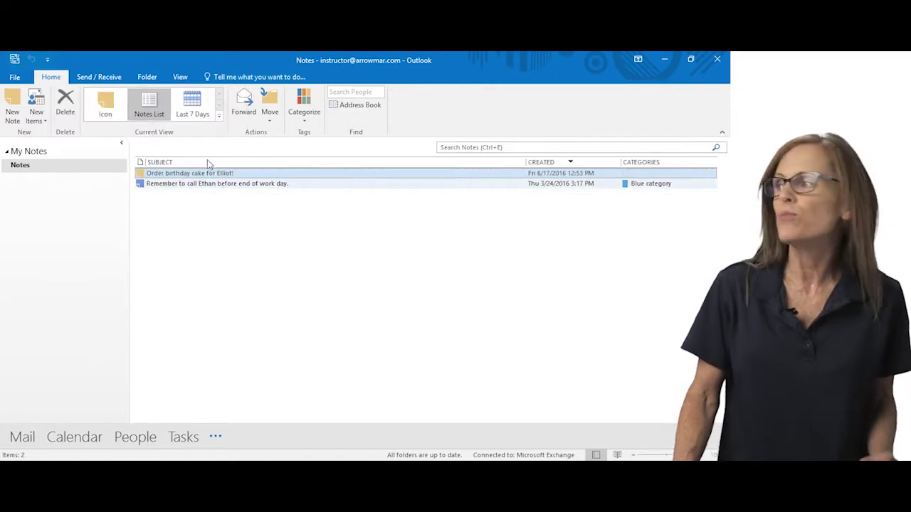
left_click(197, 112)
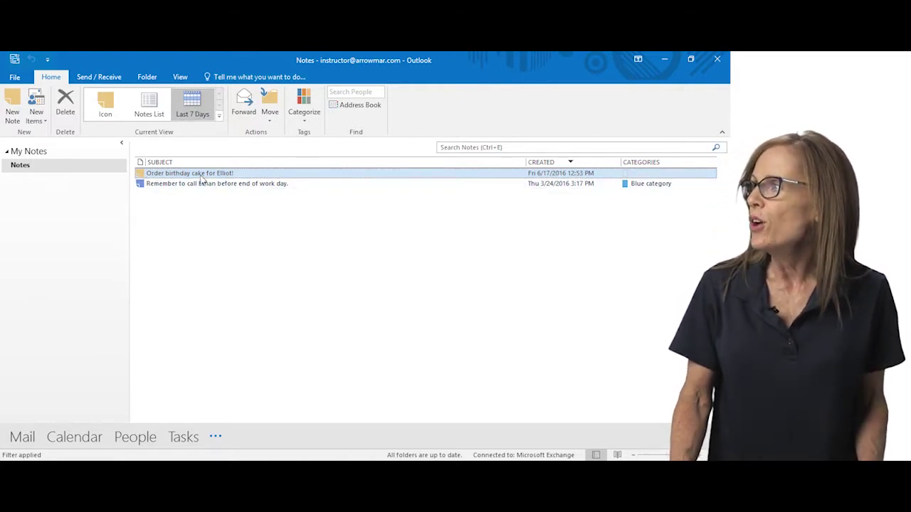
Return to Icon view and forward the birthday cake note to a contact with a thank-you message
left_click(108, 110)
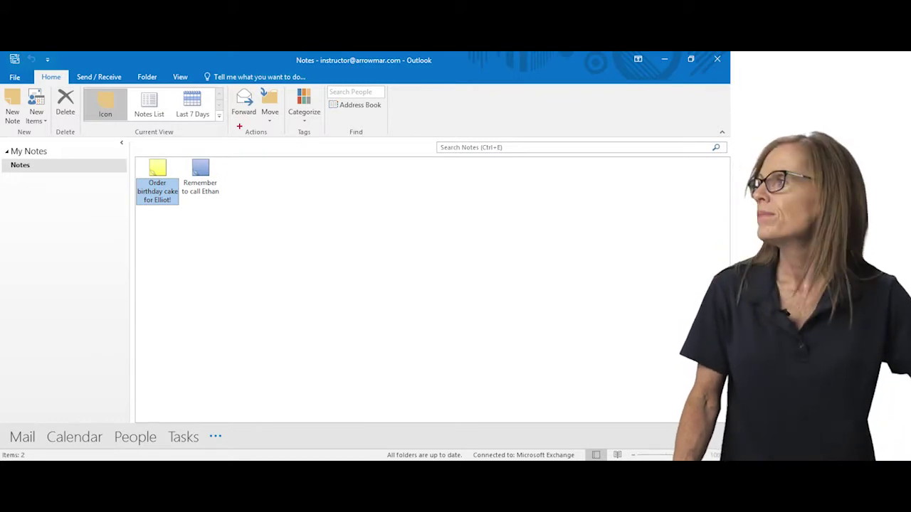
left_click_drag(222, 87, 268, 143)
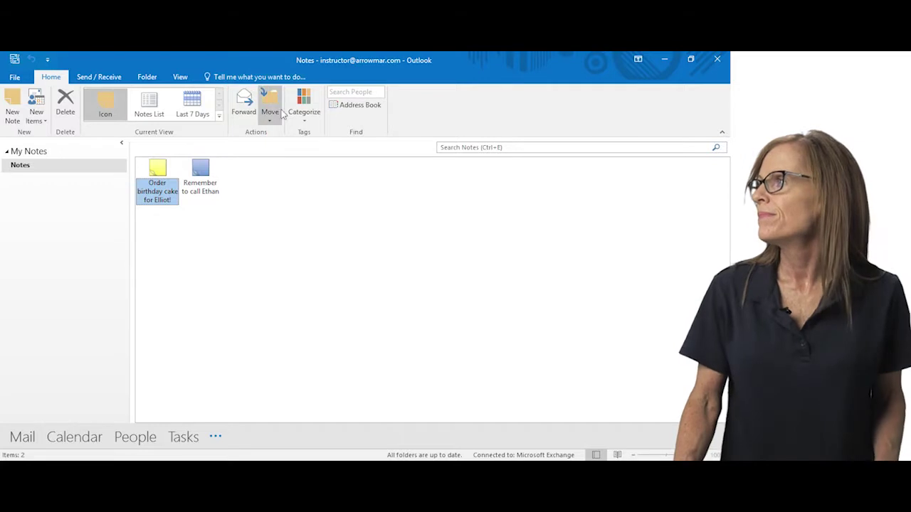
left_click(243, 103)
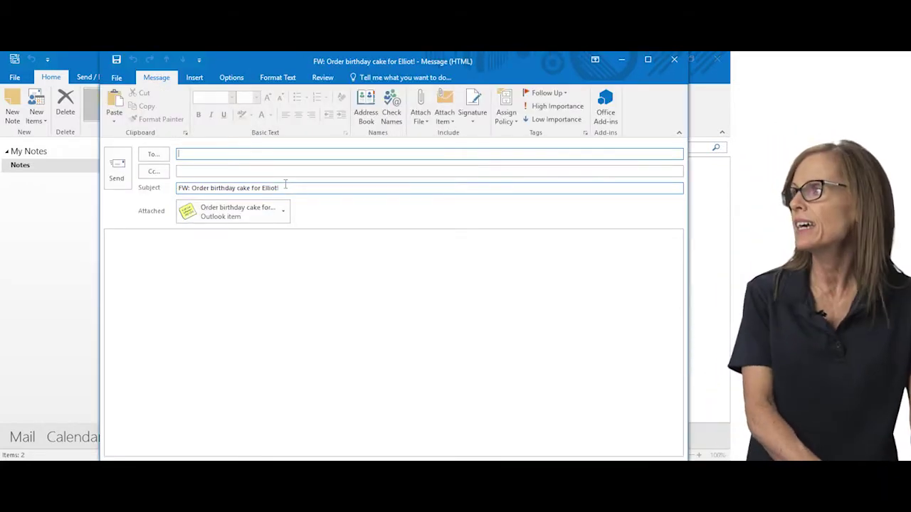
type("eth")
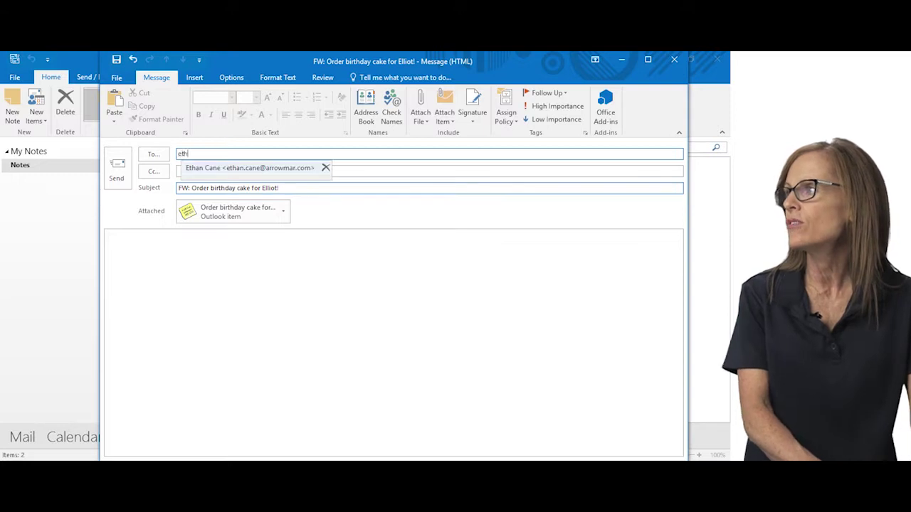
key("Return")
key("Tab")
key("Tab")
key("Tab")
key("Tab")
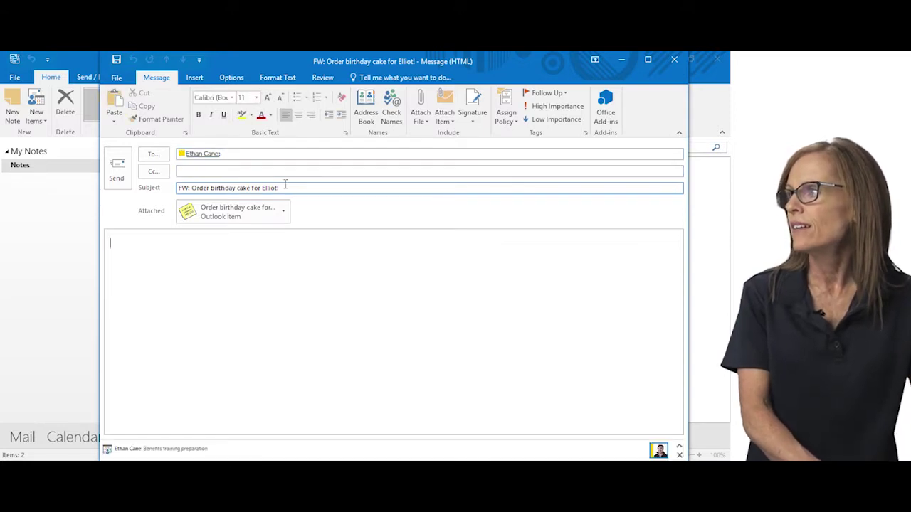
type("Thanks ethan")
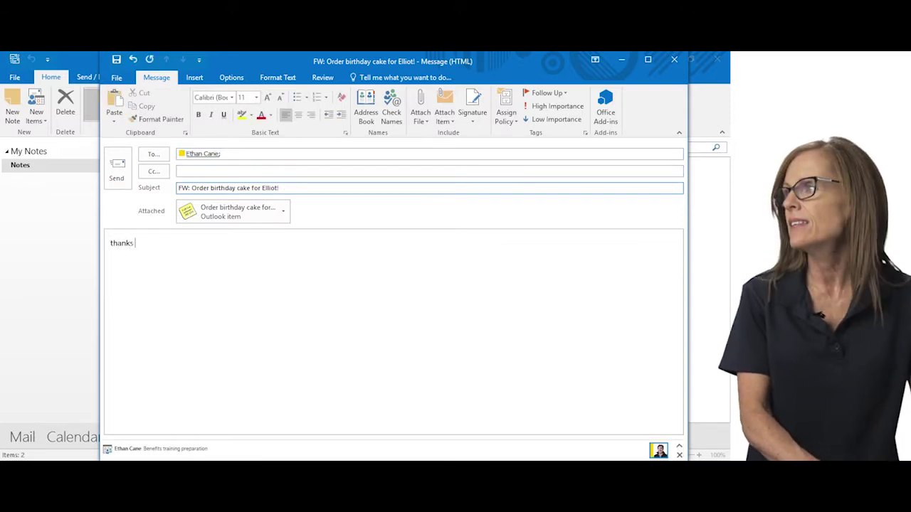
type("!")
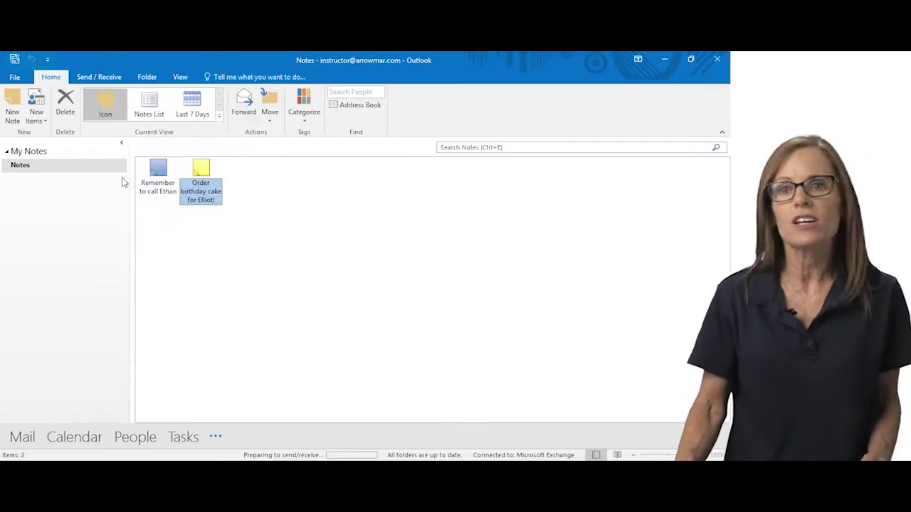
left_click(117, 170)
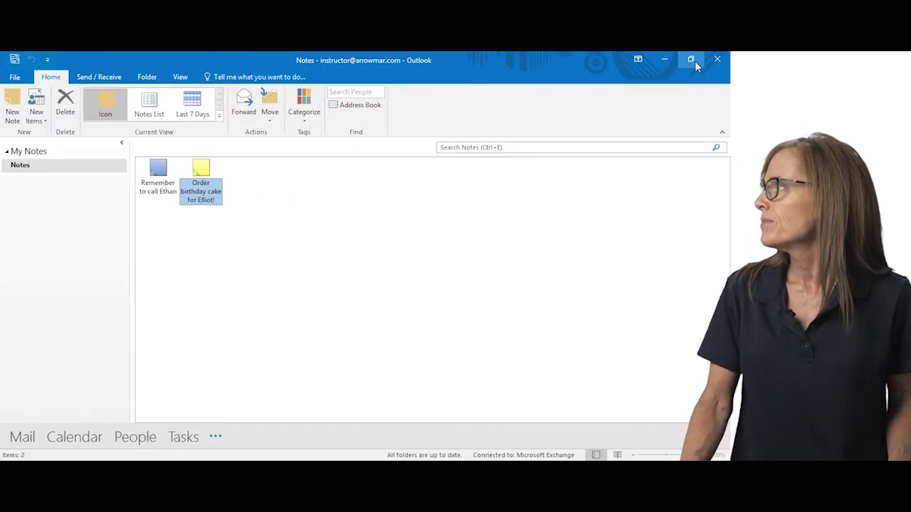
Restore down Outlook, place the birthday cake note on the desktop beside it, then close the note
left_click(691, 60)
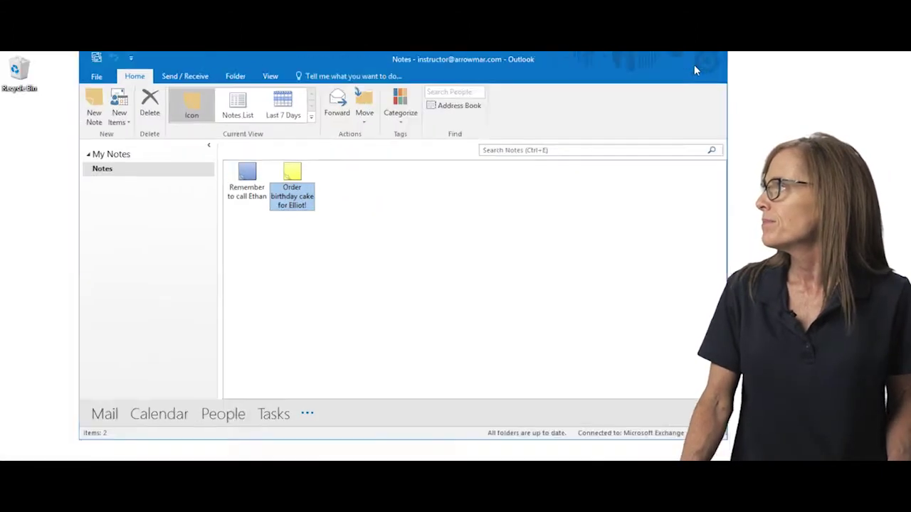
double_click(316, 189)
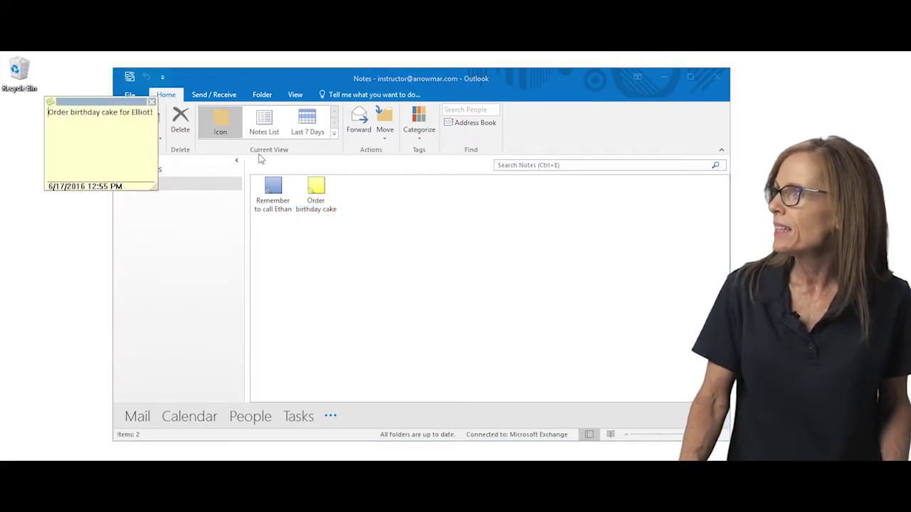
left_click_drag(119, 102, 70, 207)
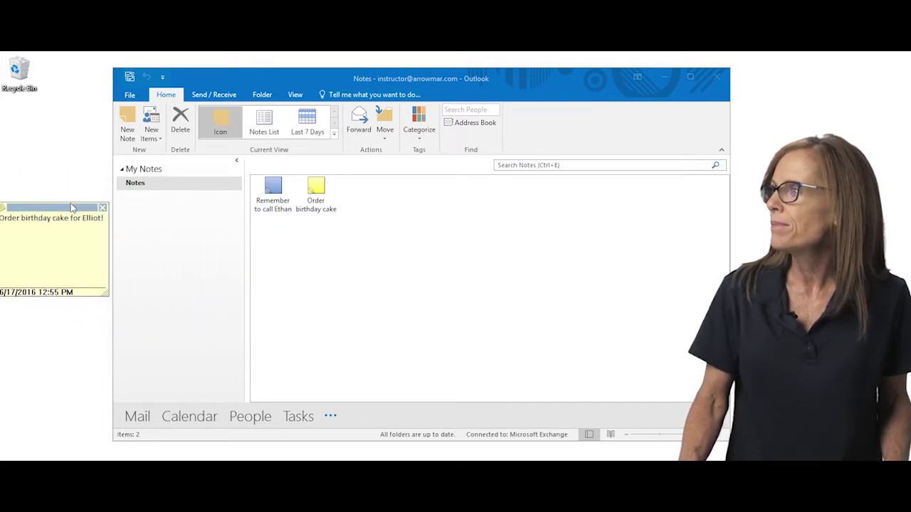
left_click_drag(377, 79, 531, 68)
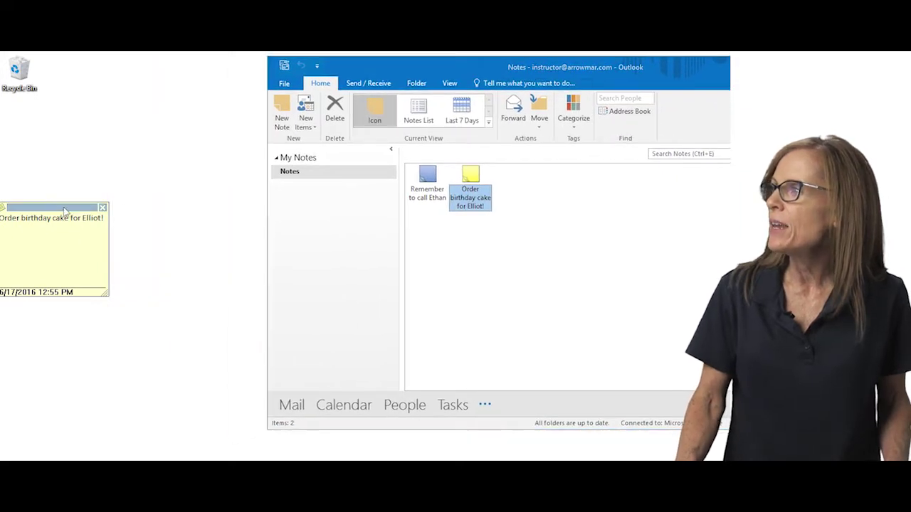
left_click_drag(61, 211, 91, 138)
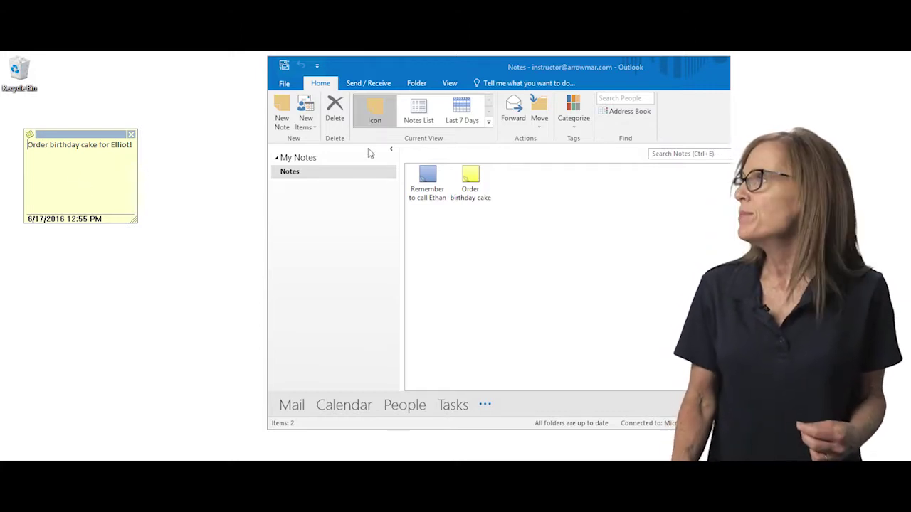
left_click_drag(424, 64, 350, 61)
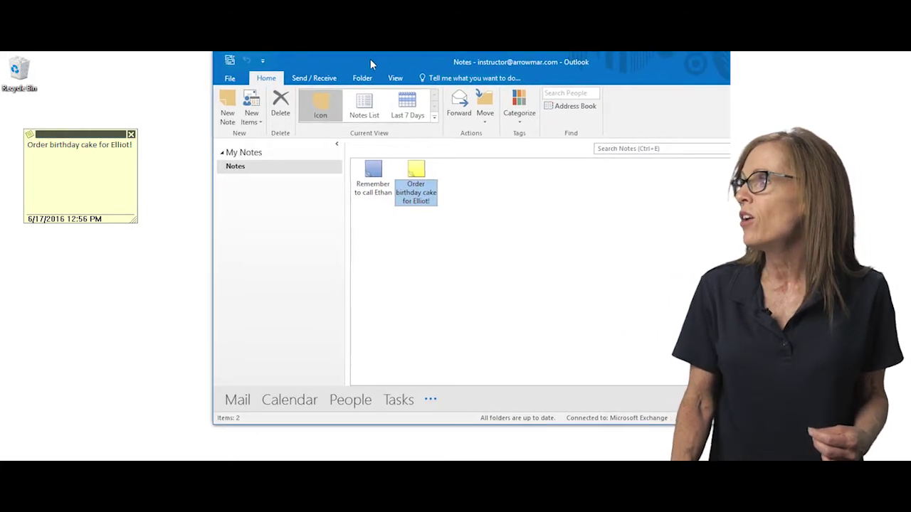
left_click(131, 135)
Add Notes to the navigation bar through Navigation Options, with 5 visible items
left_click_drag(431, 56, 284, 64)
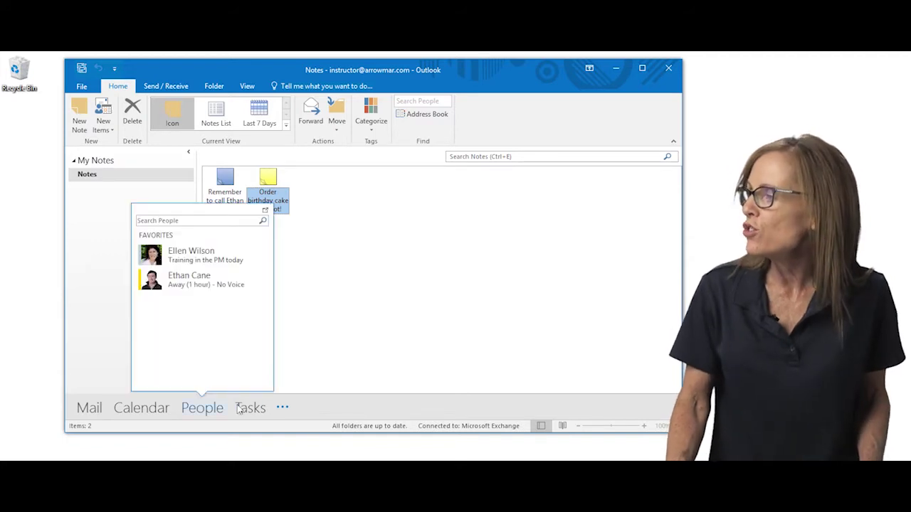
mouse_move(264, 412)
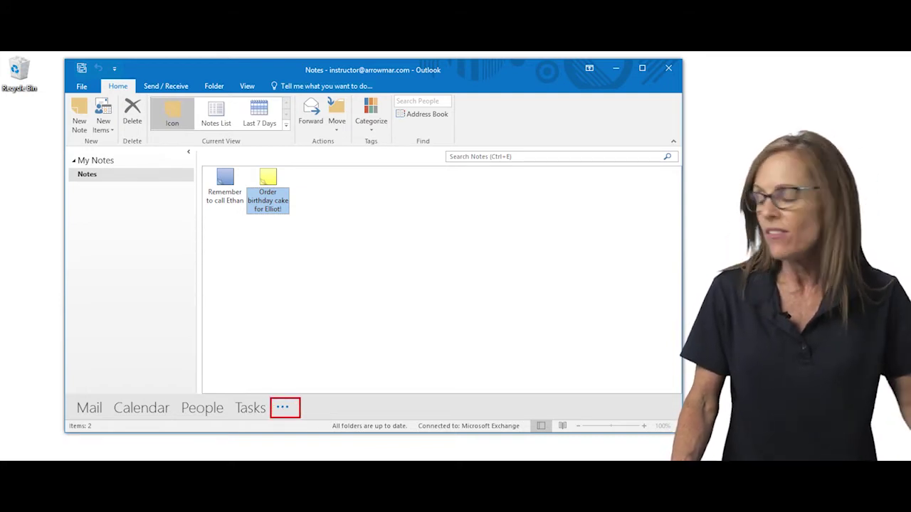
left_click(283, 409)
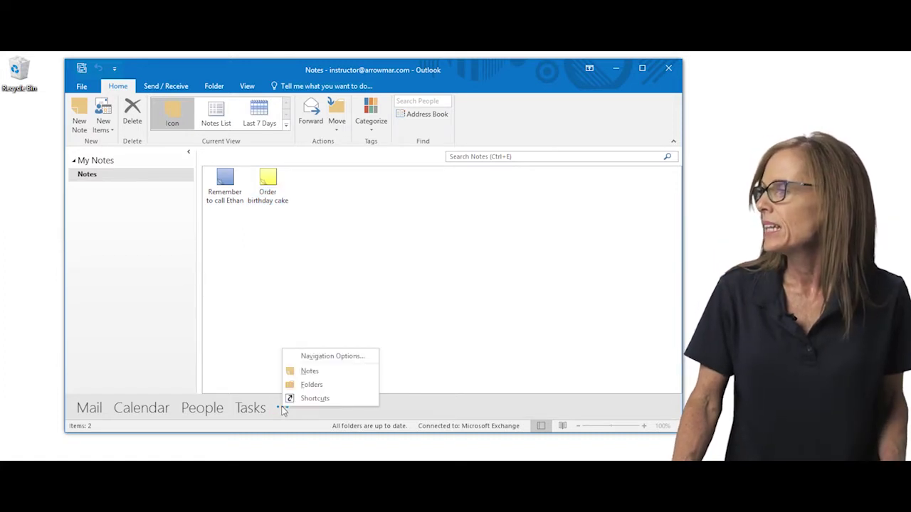
left_click(335, 358)
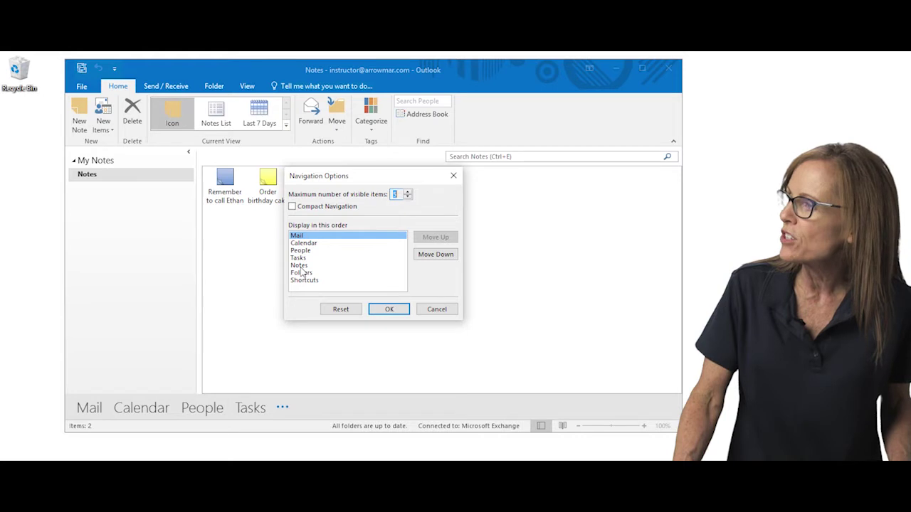
left_click(302, 267)
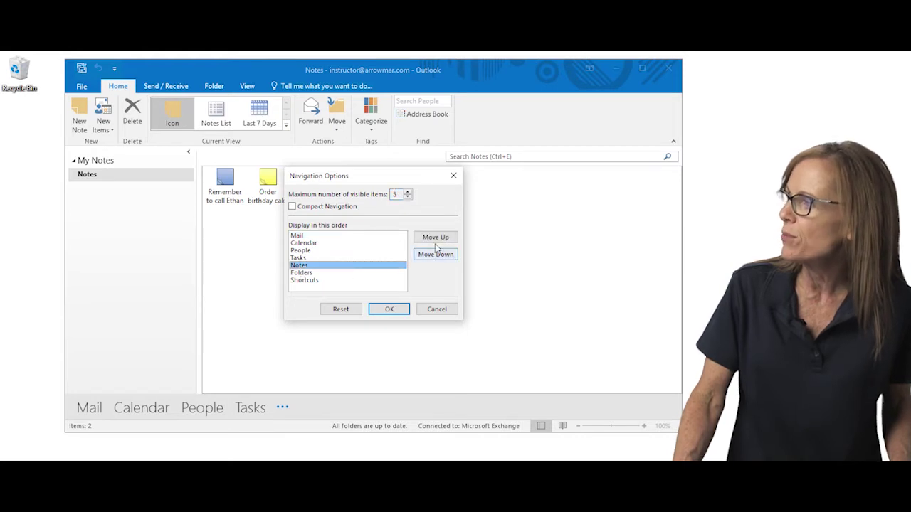
left_click(386, 310)
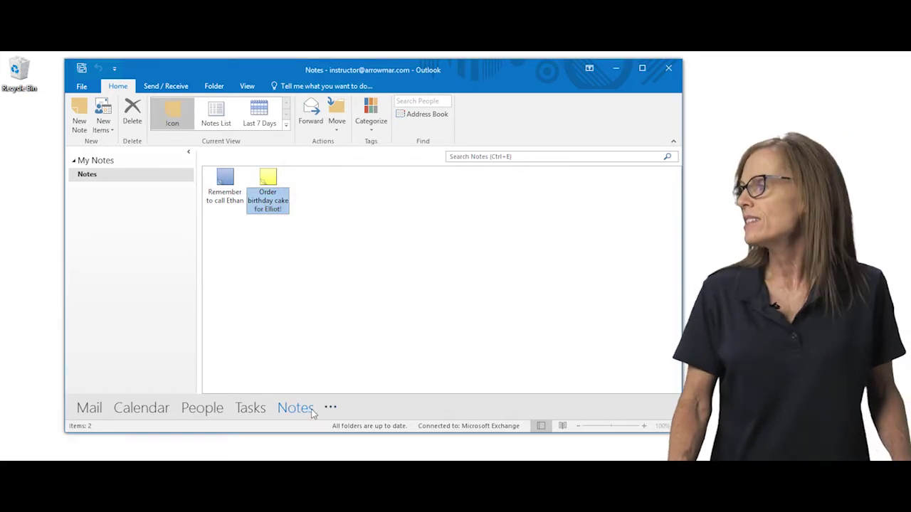
Switch to Mail and back to Notes, then reset Navigation Options to the default 4 items
left_click(97, 409)
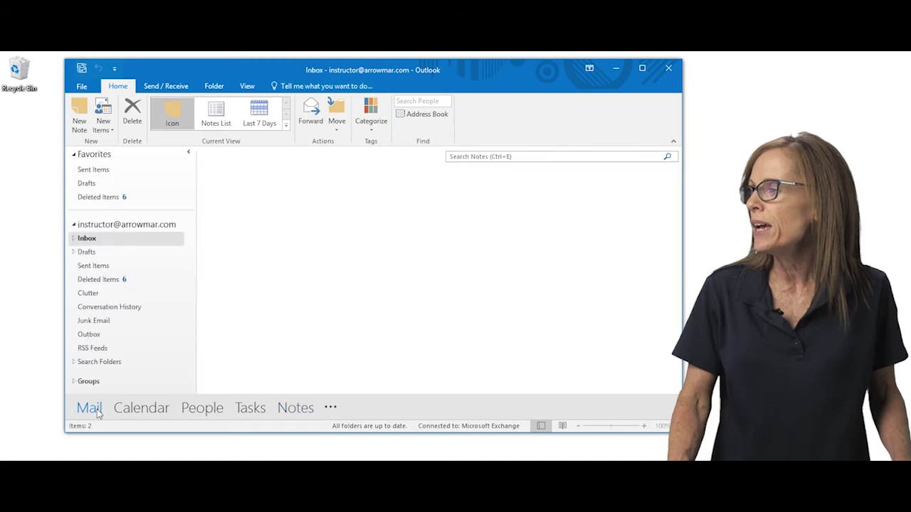
left_click(289, 412)
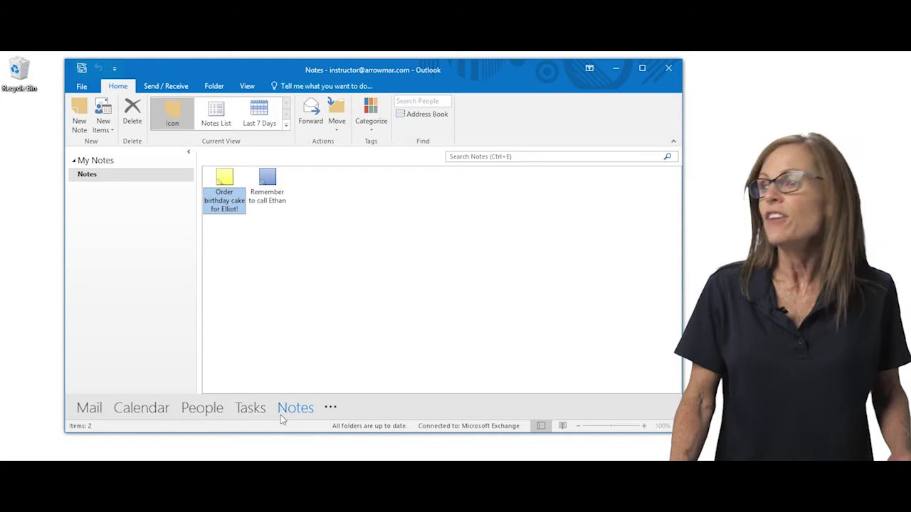
left_click(330, 410)
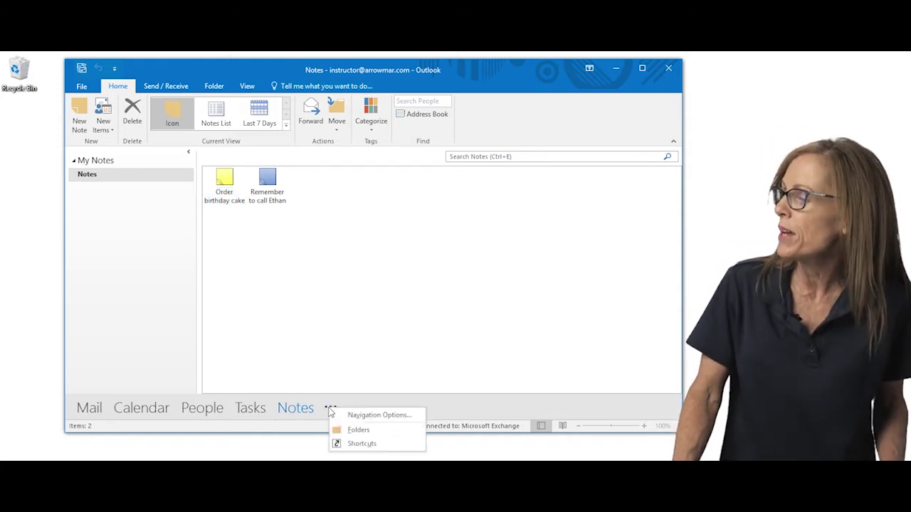
left_click(365, 417)
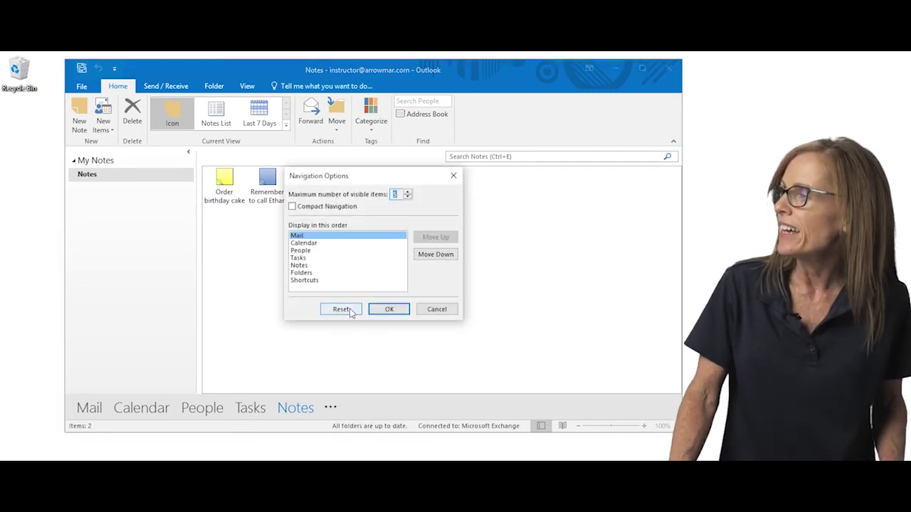
left_click(350, 313)
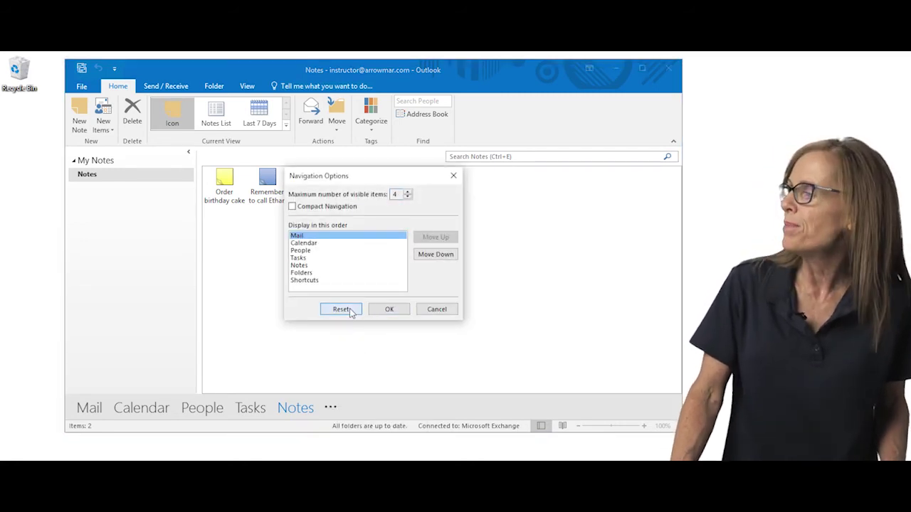
left_click(392, 313)
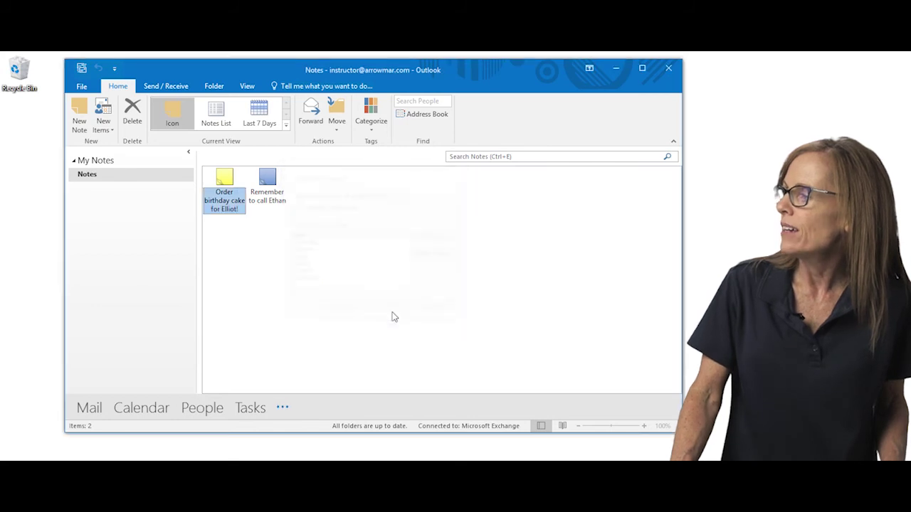